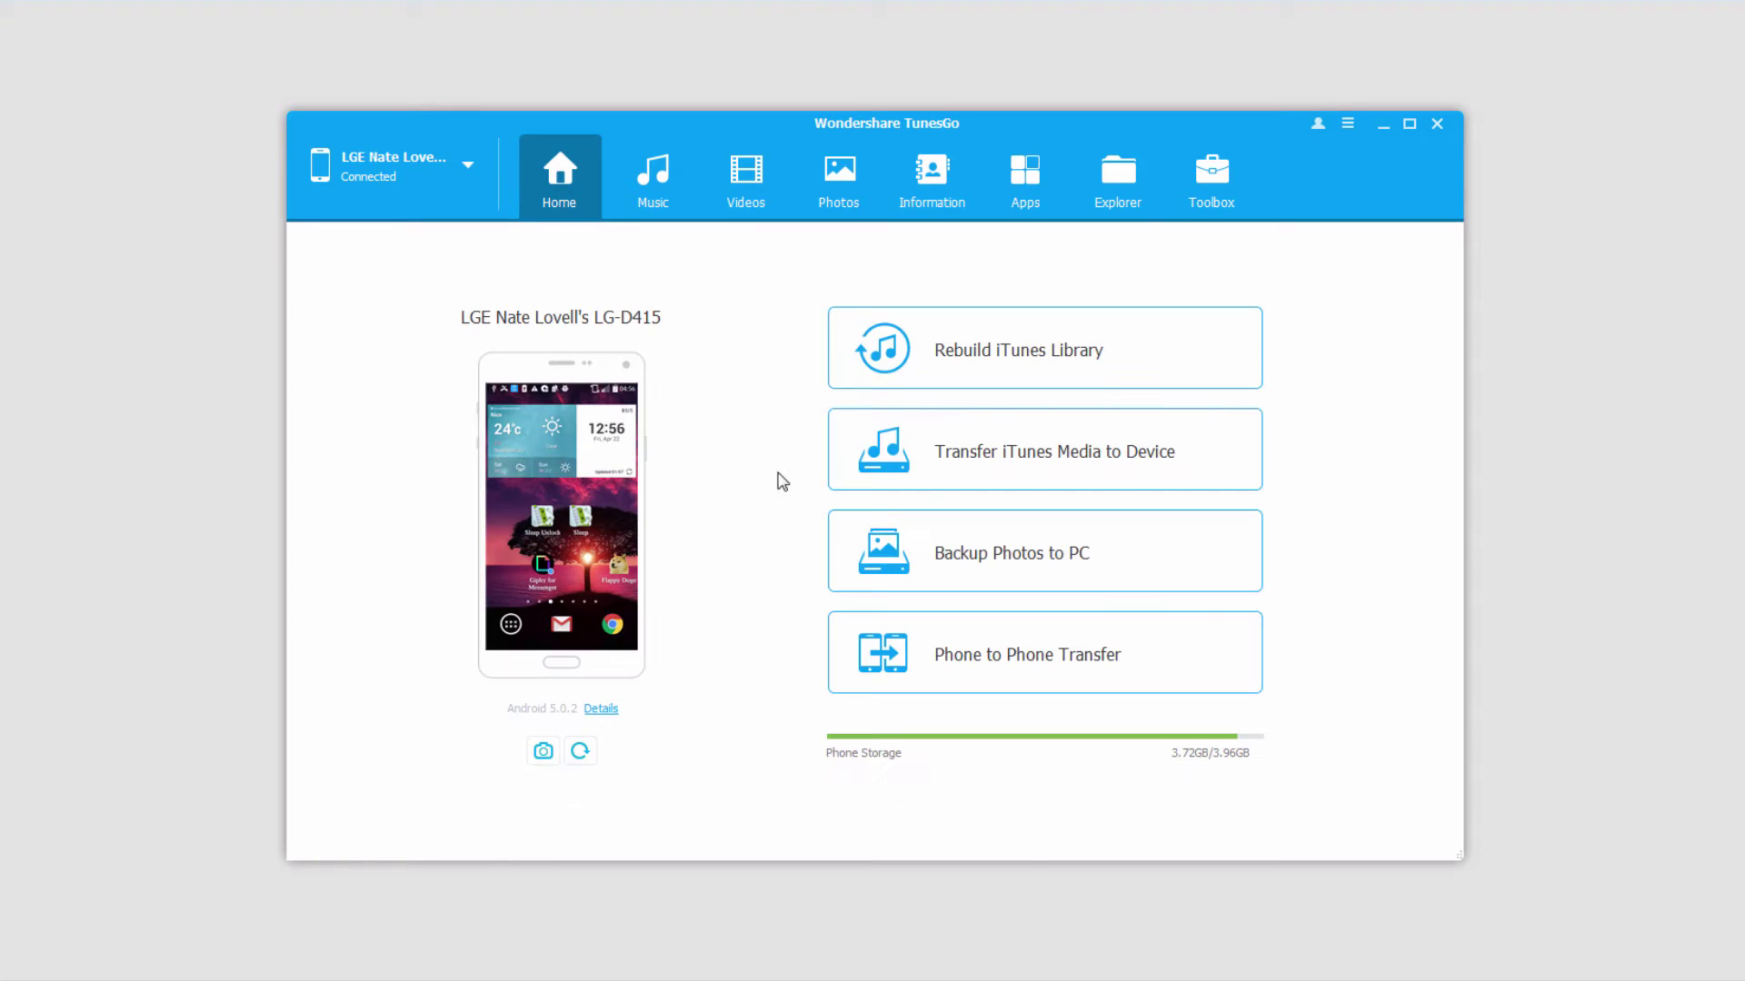
- Show the phone's contacts and list the sources contacts can be imported from
left_click(913, 184)
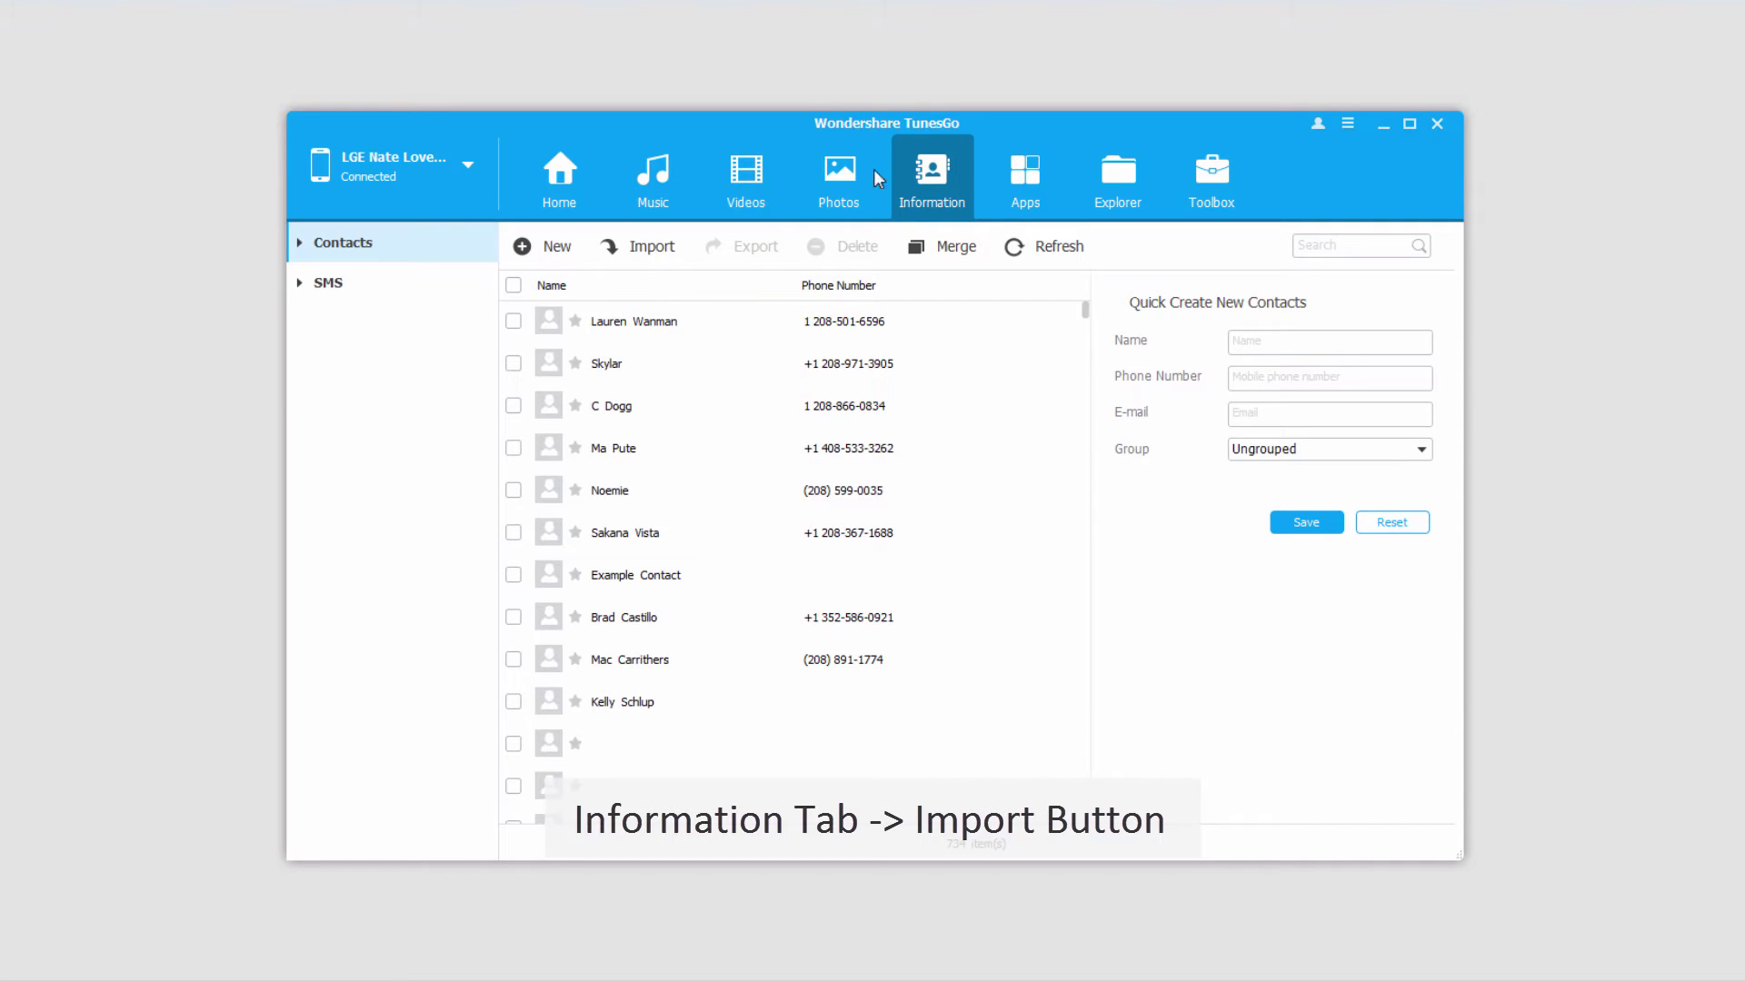
left_click(651, 251)
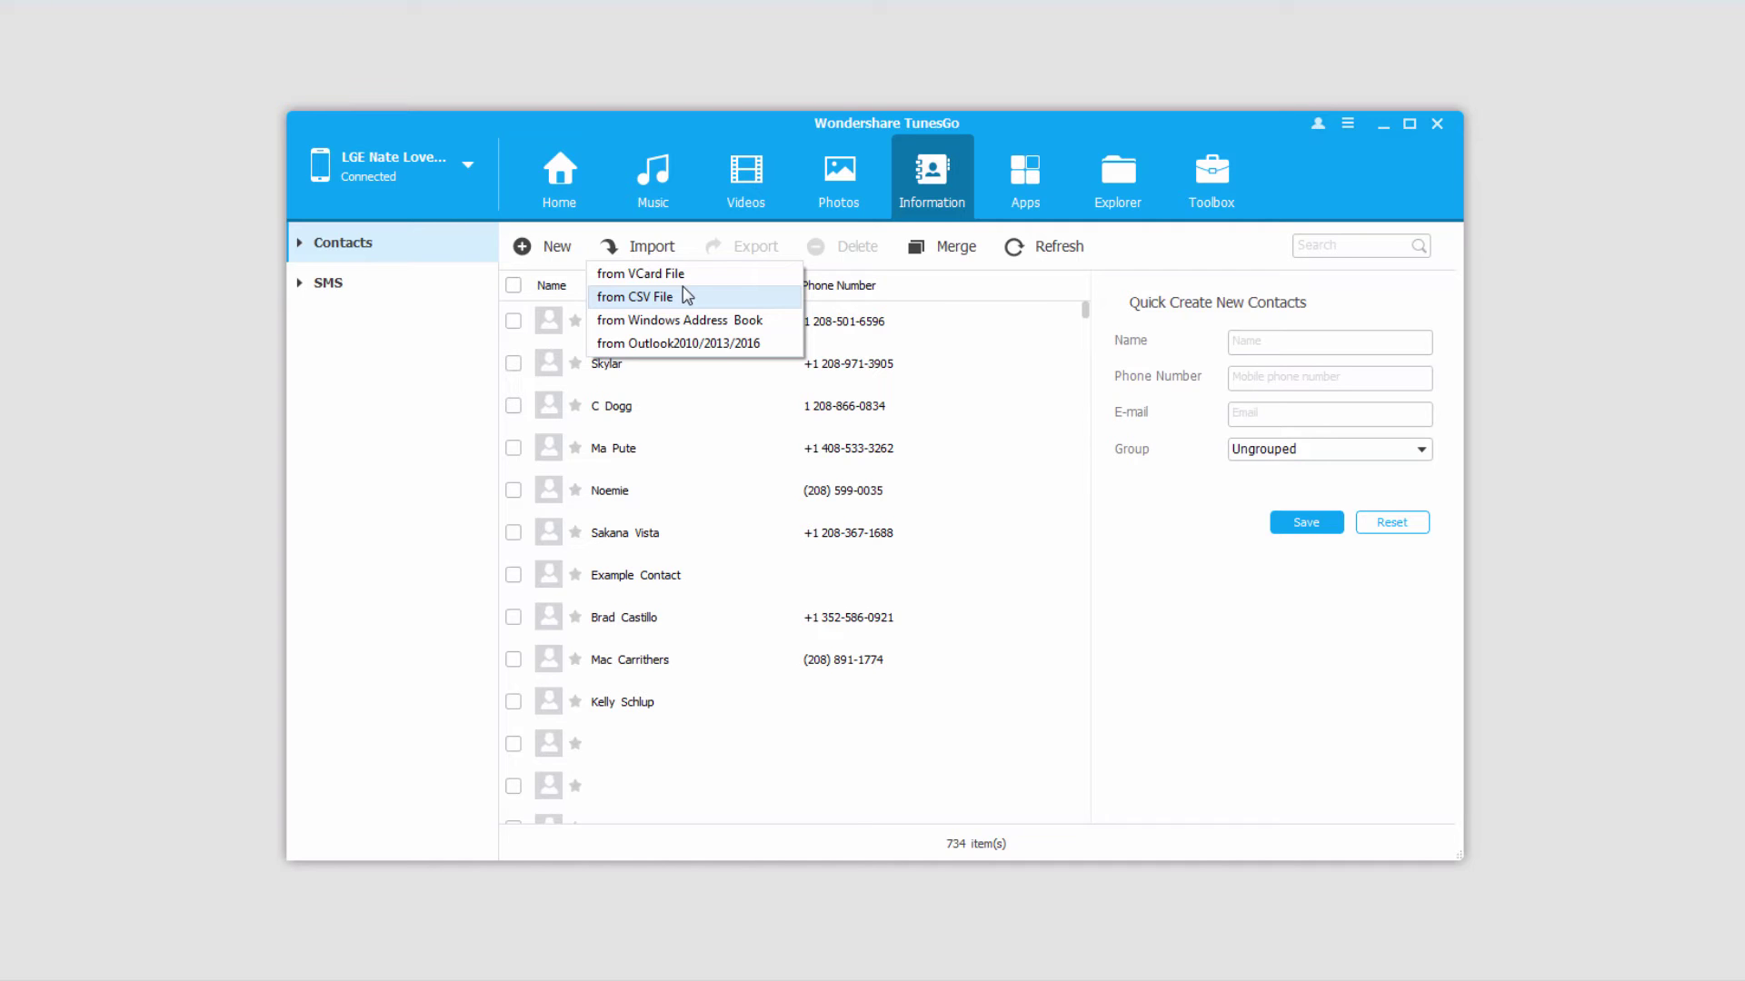
- Choose CSV import and set Contacts.csv from the Desktop as the file to import
left_click(664, 300)
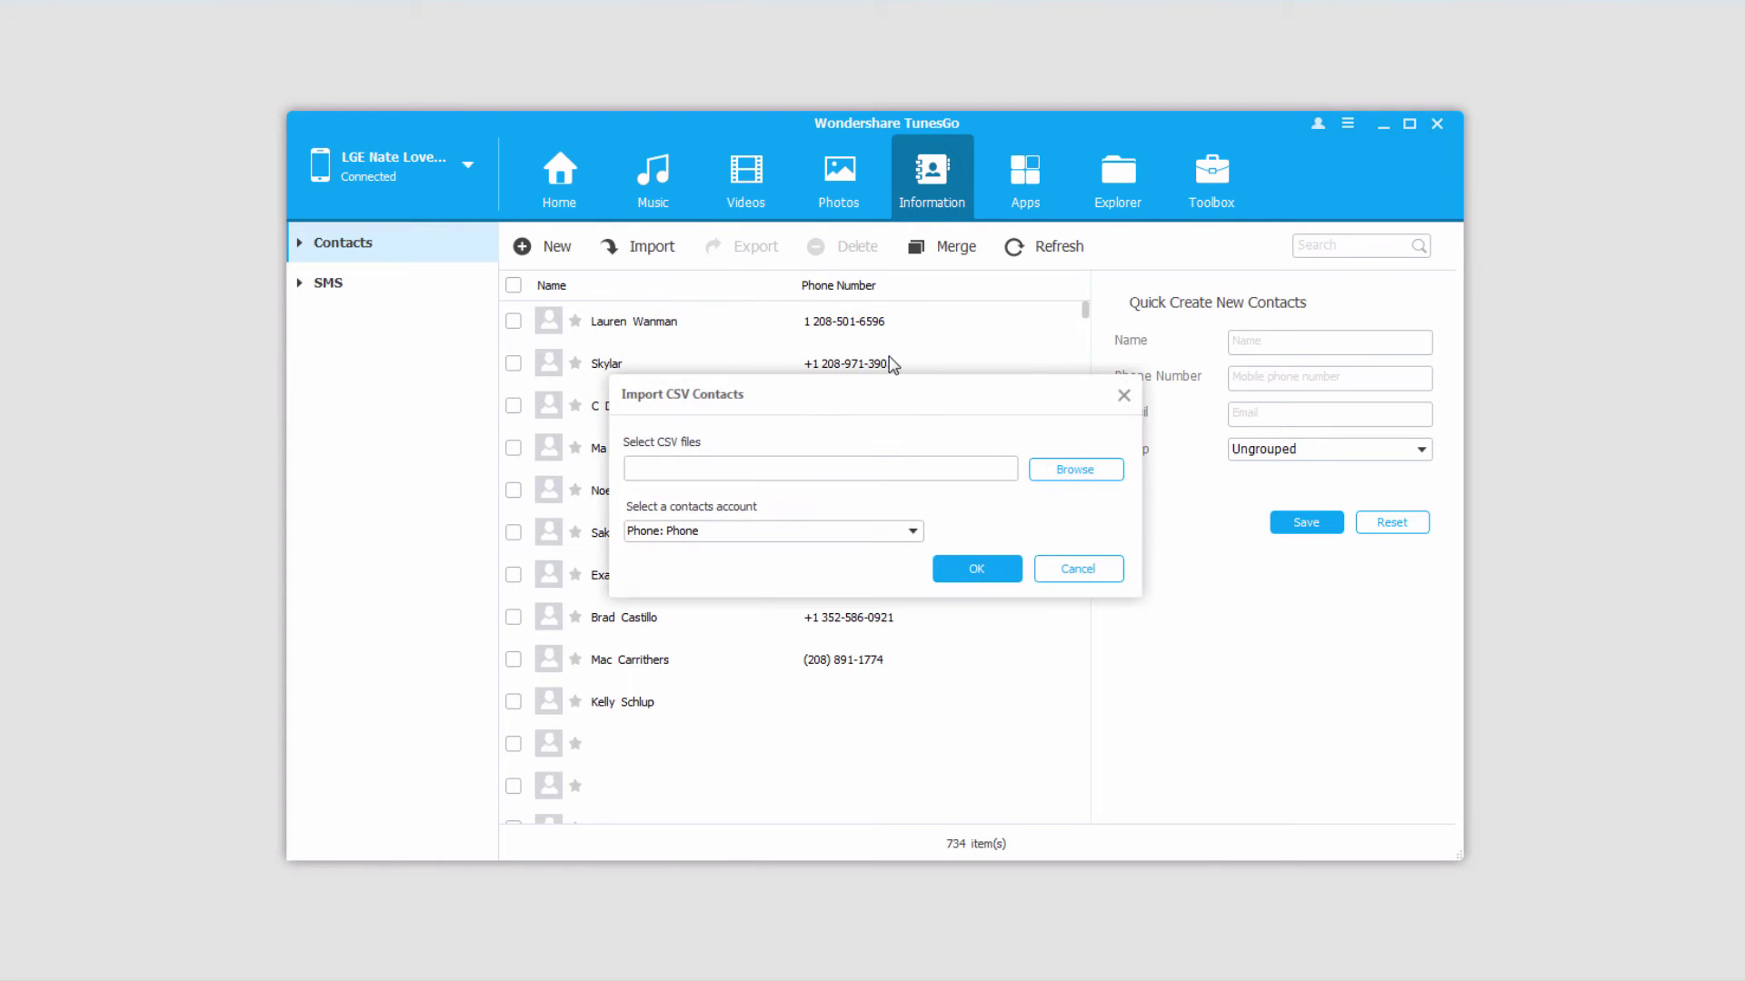
left_click_drag(912, 405, 889, 393)
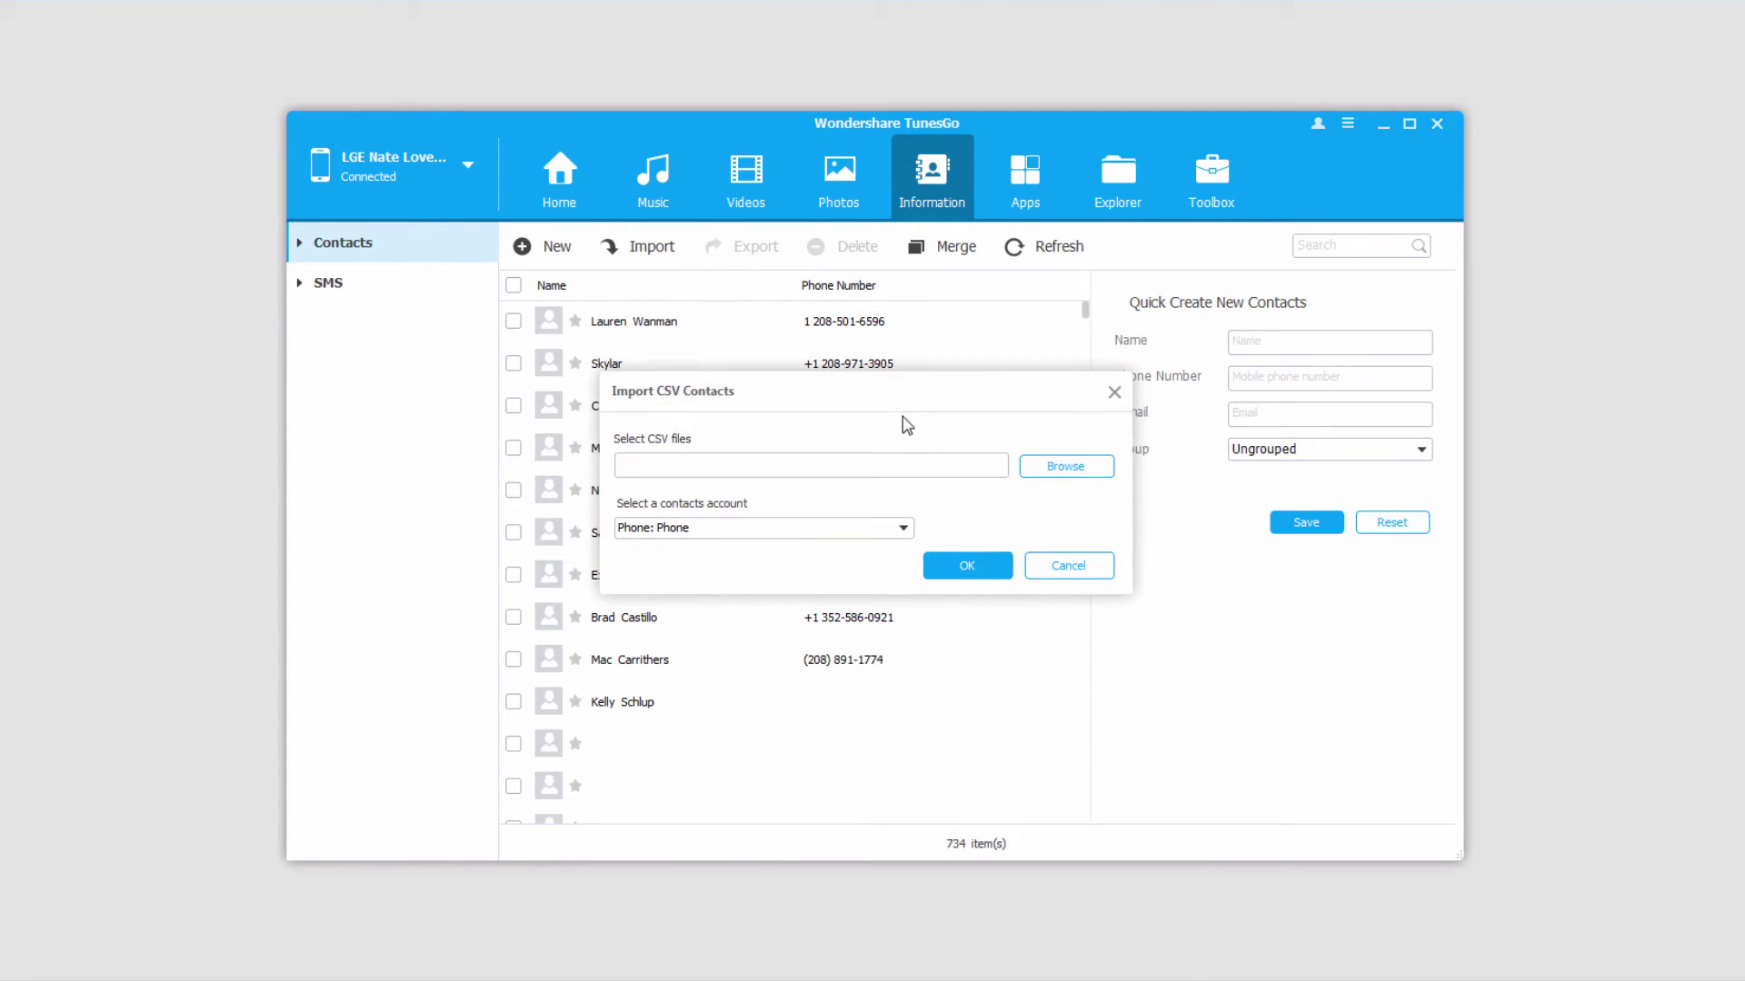
left_click(1054, 468)
left_click_drag(823, 431, 649, 257)
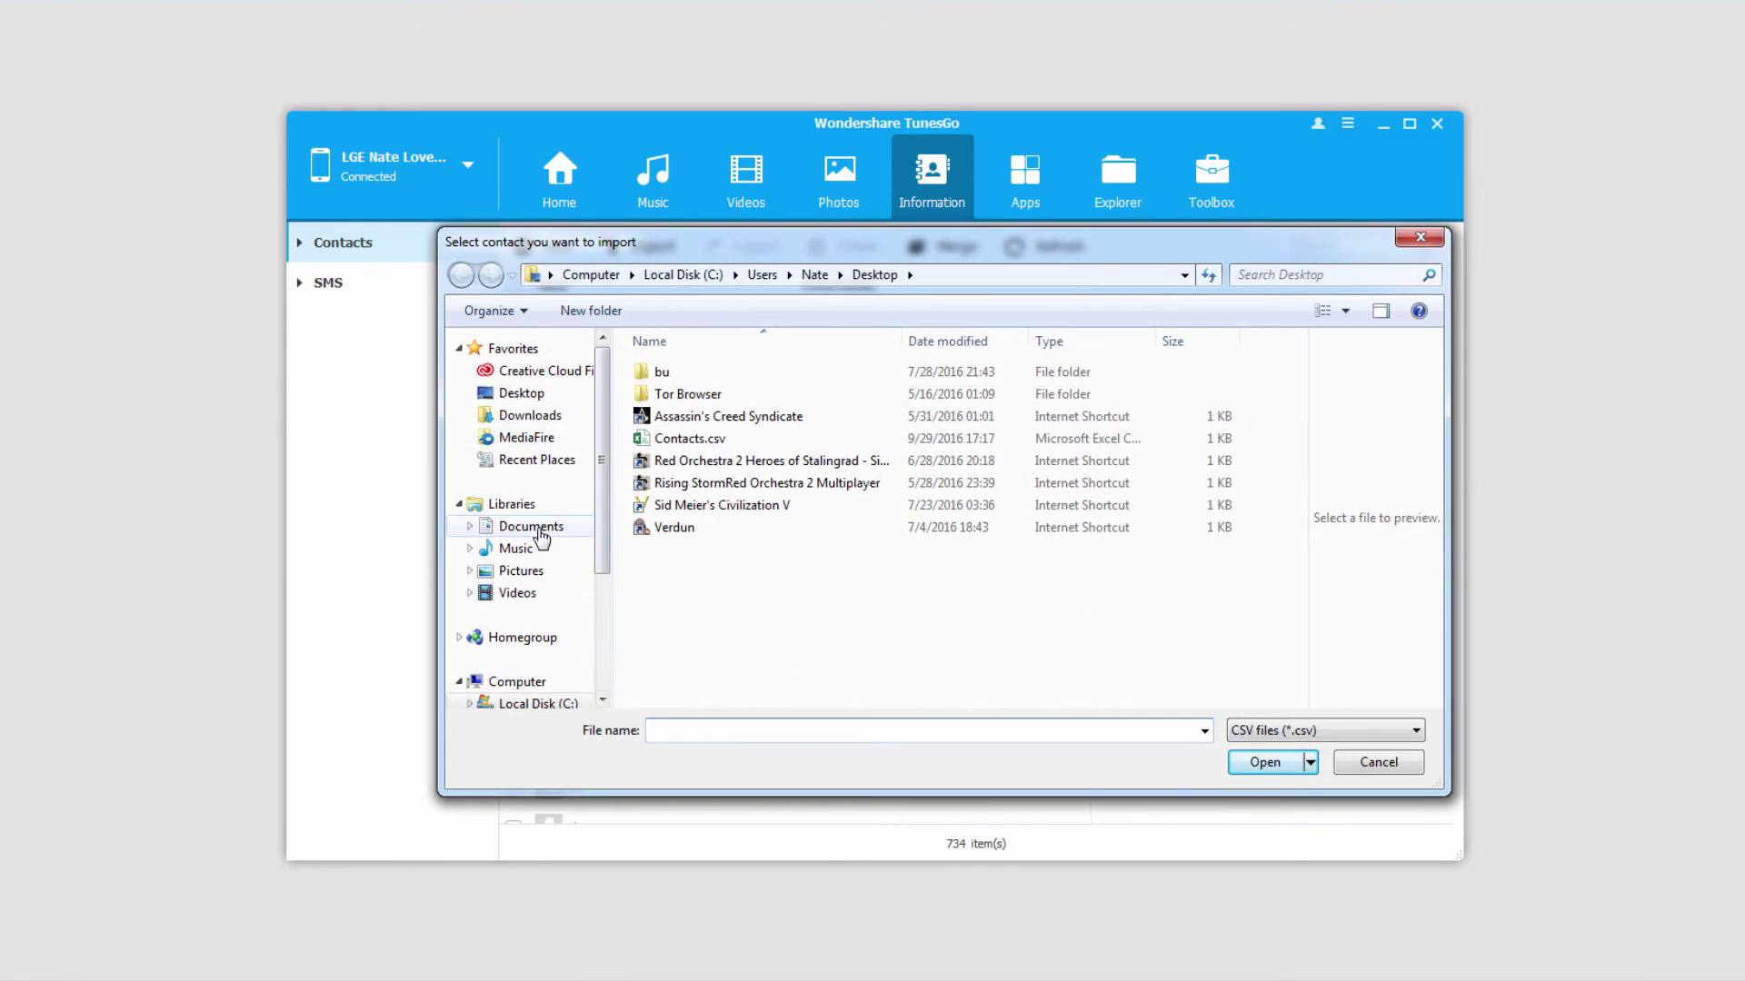
left_click(521, 392)
left_click(724, 344)
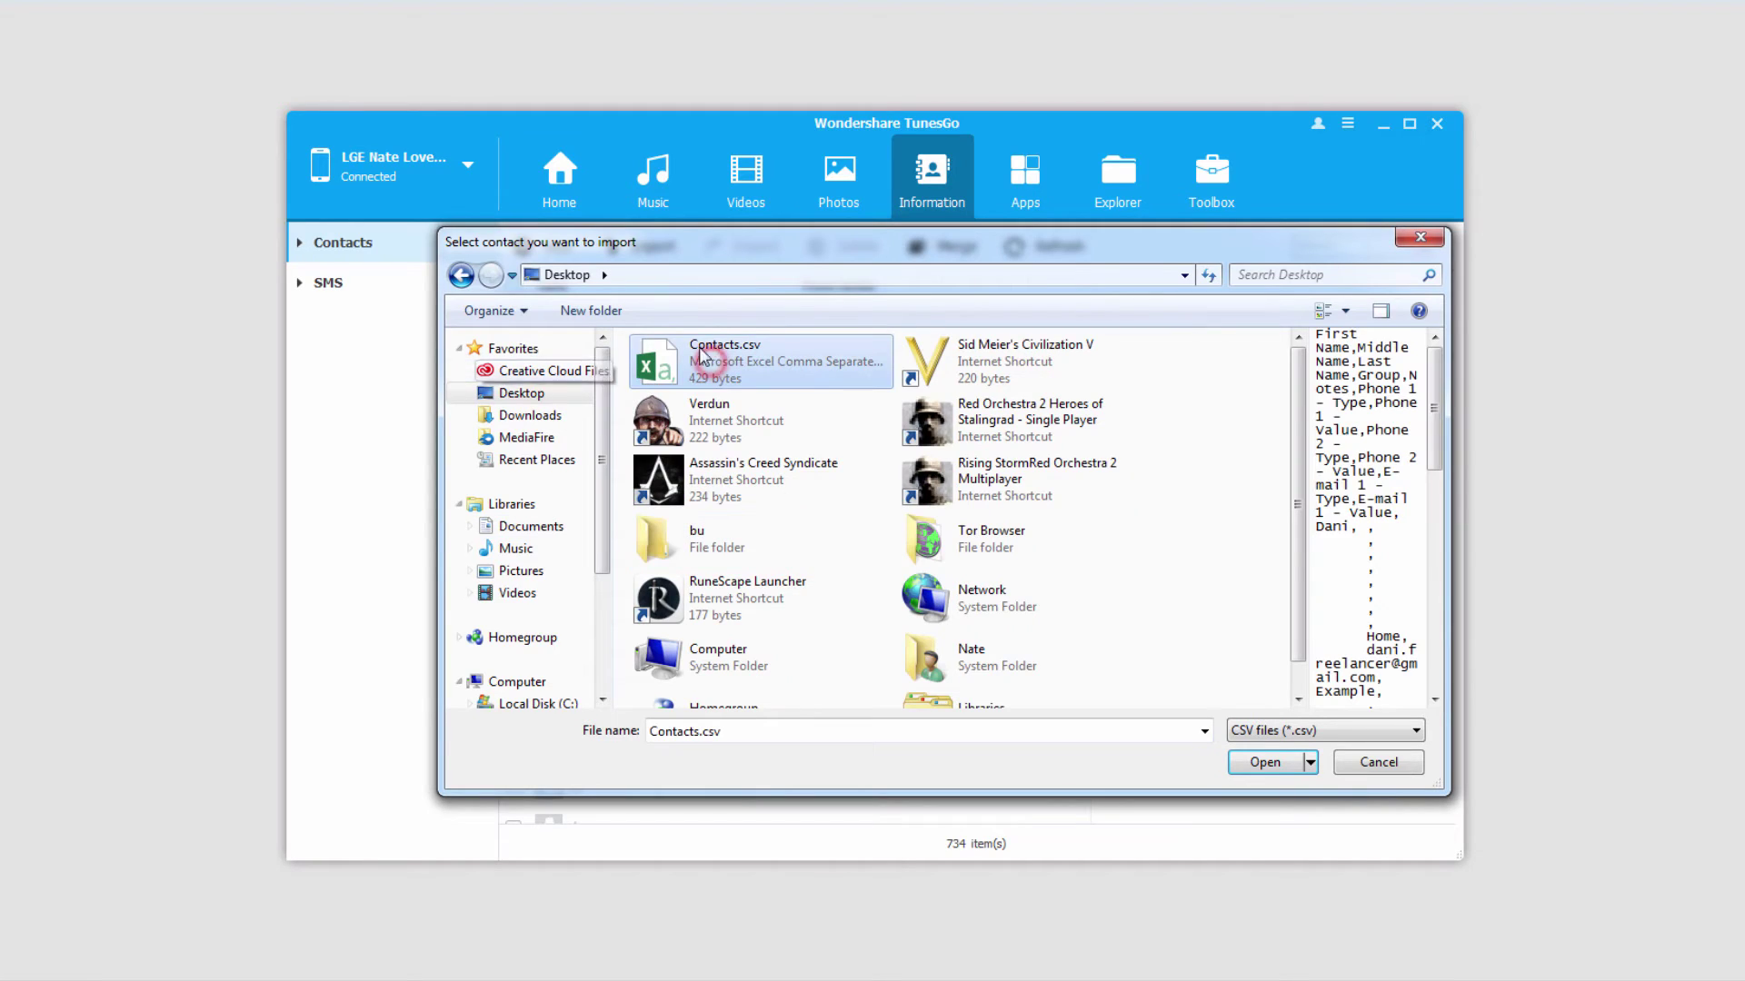
left_click(1279, 767)
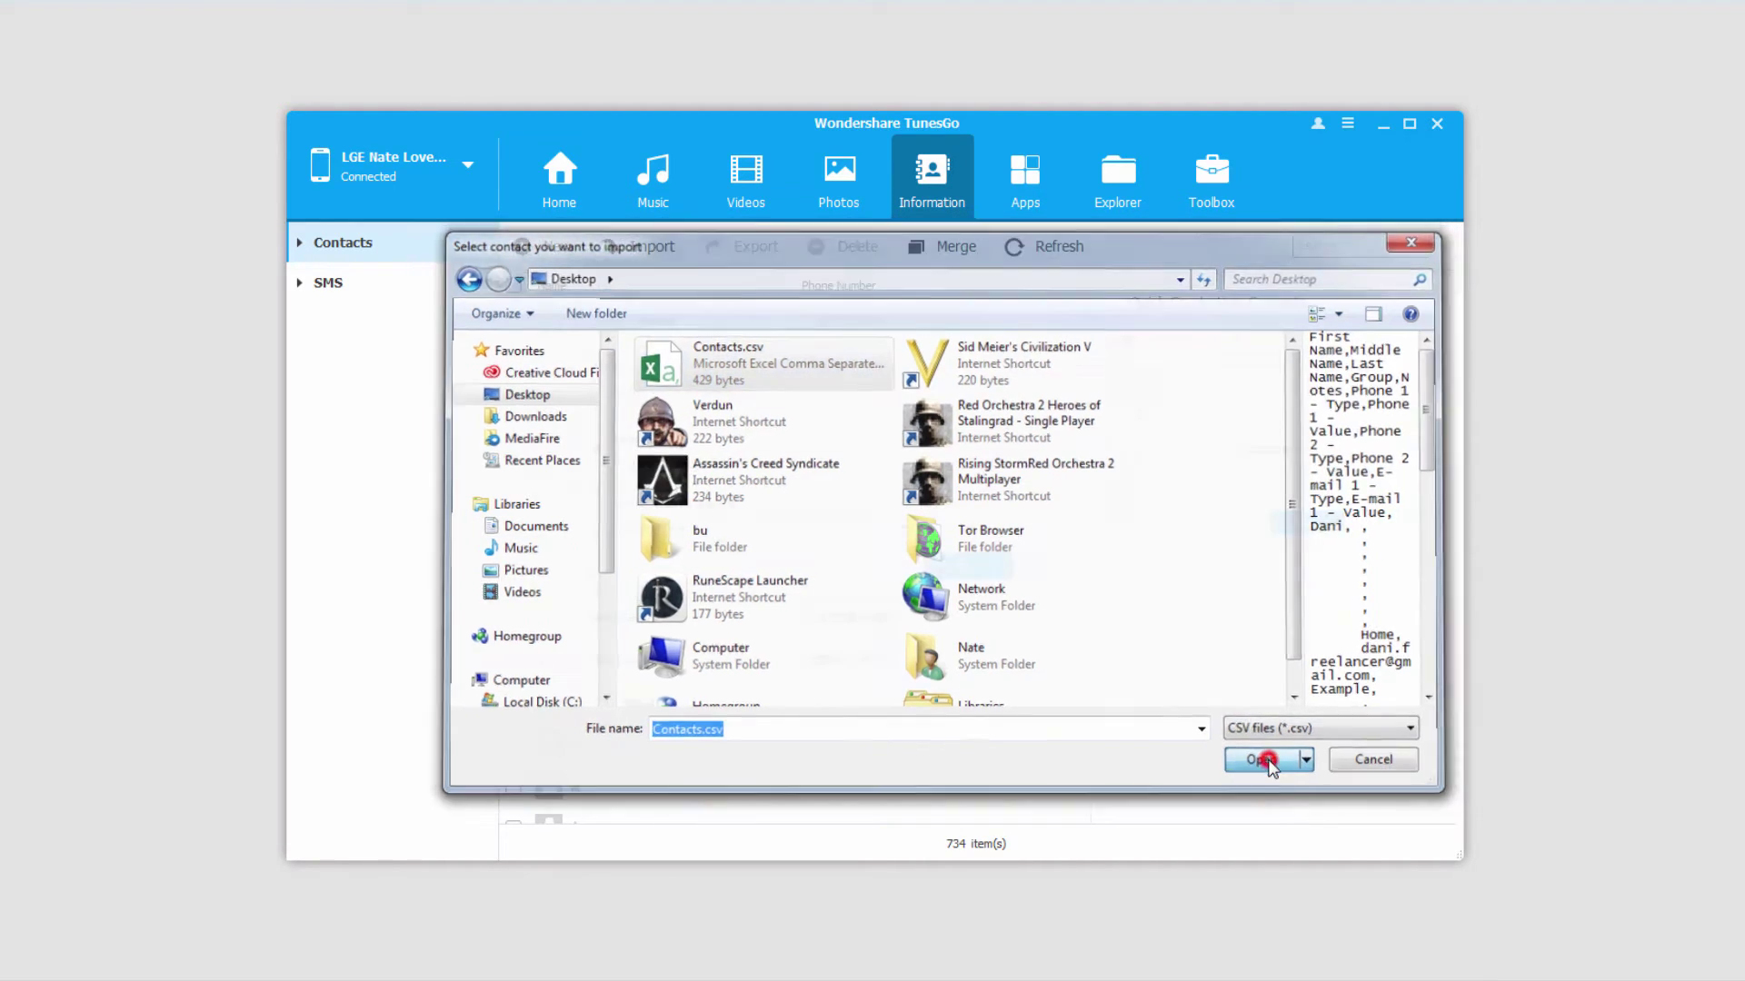
- Keep 'Phone: Phone' as the destination contacts account
left_click(732, 540)
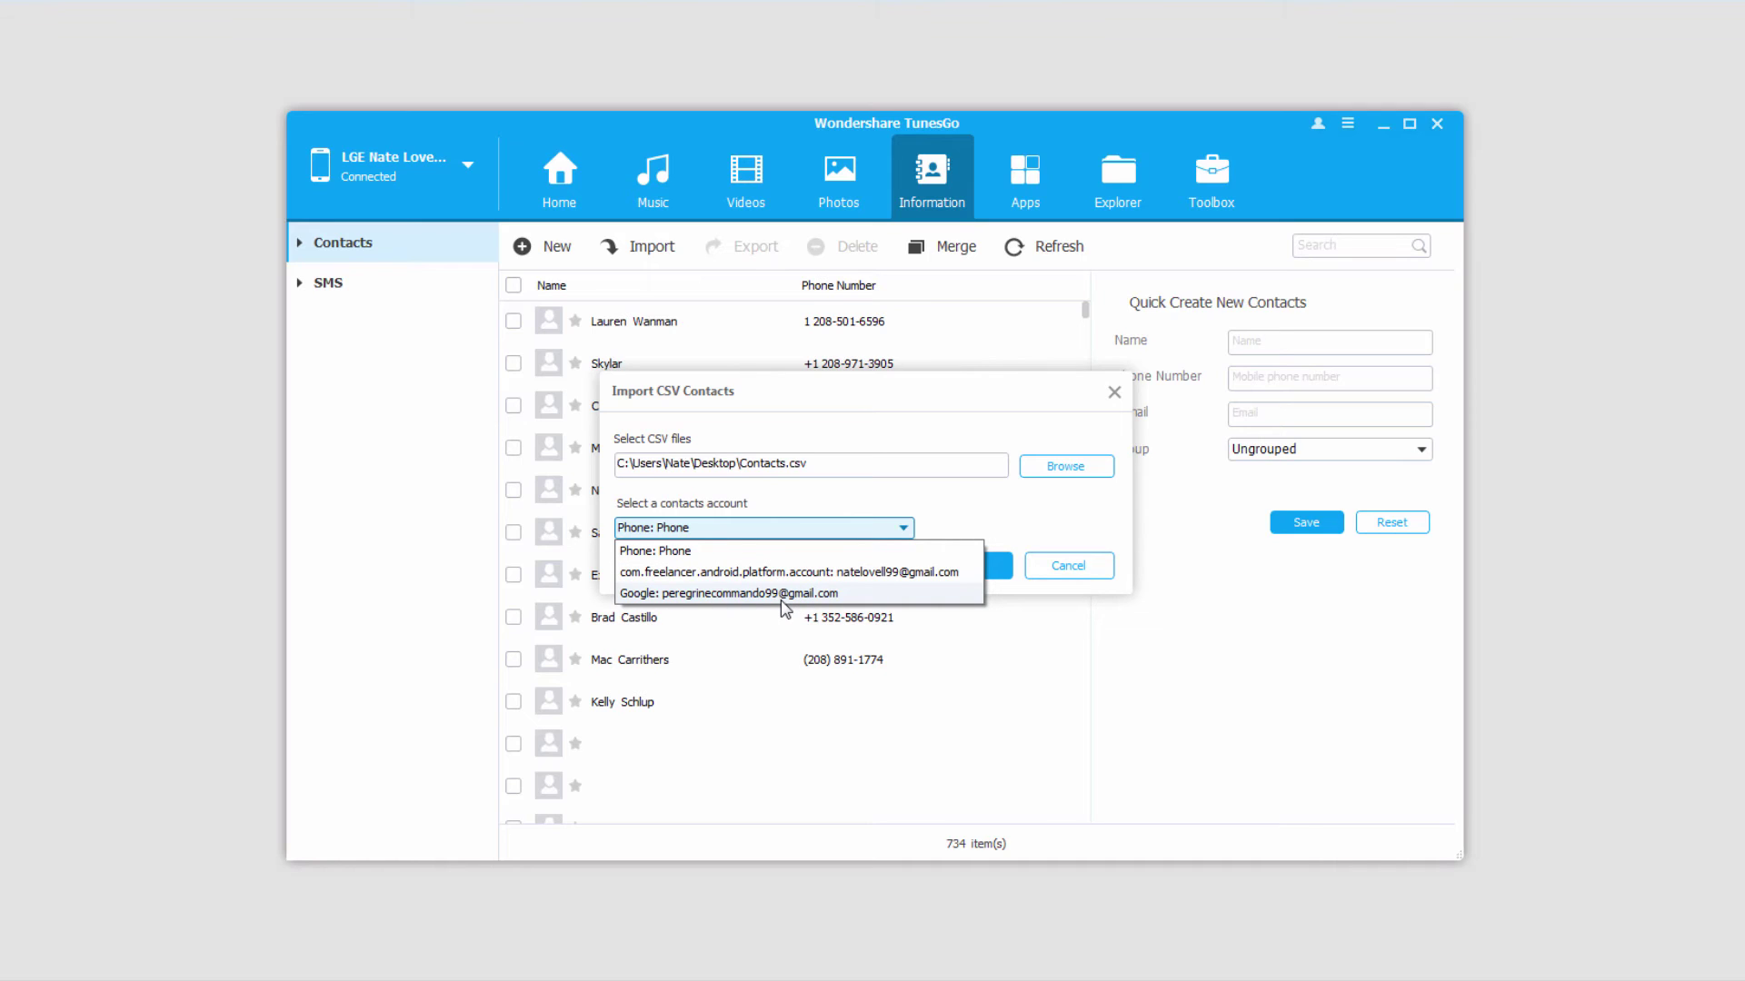
left_click(660, 550)
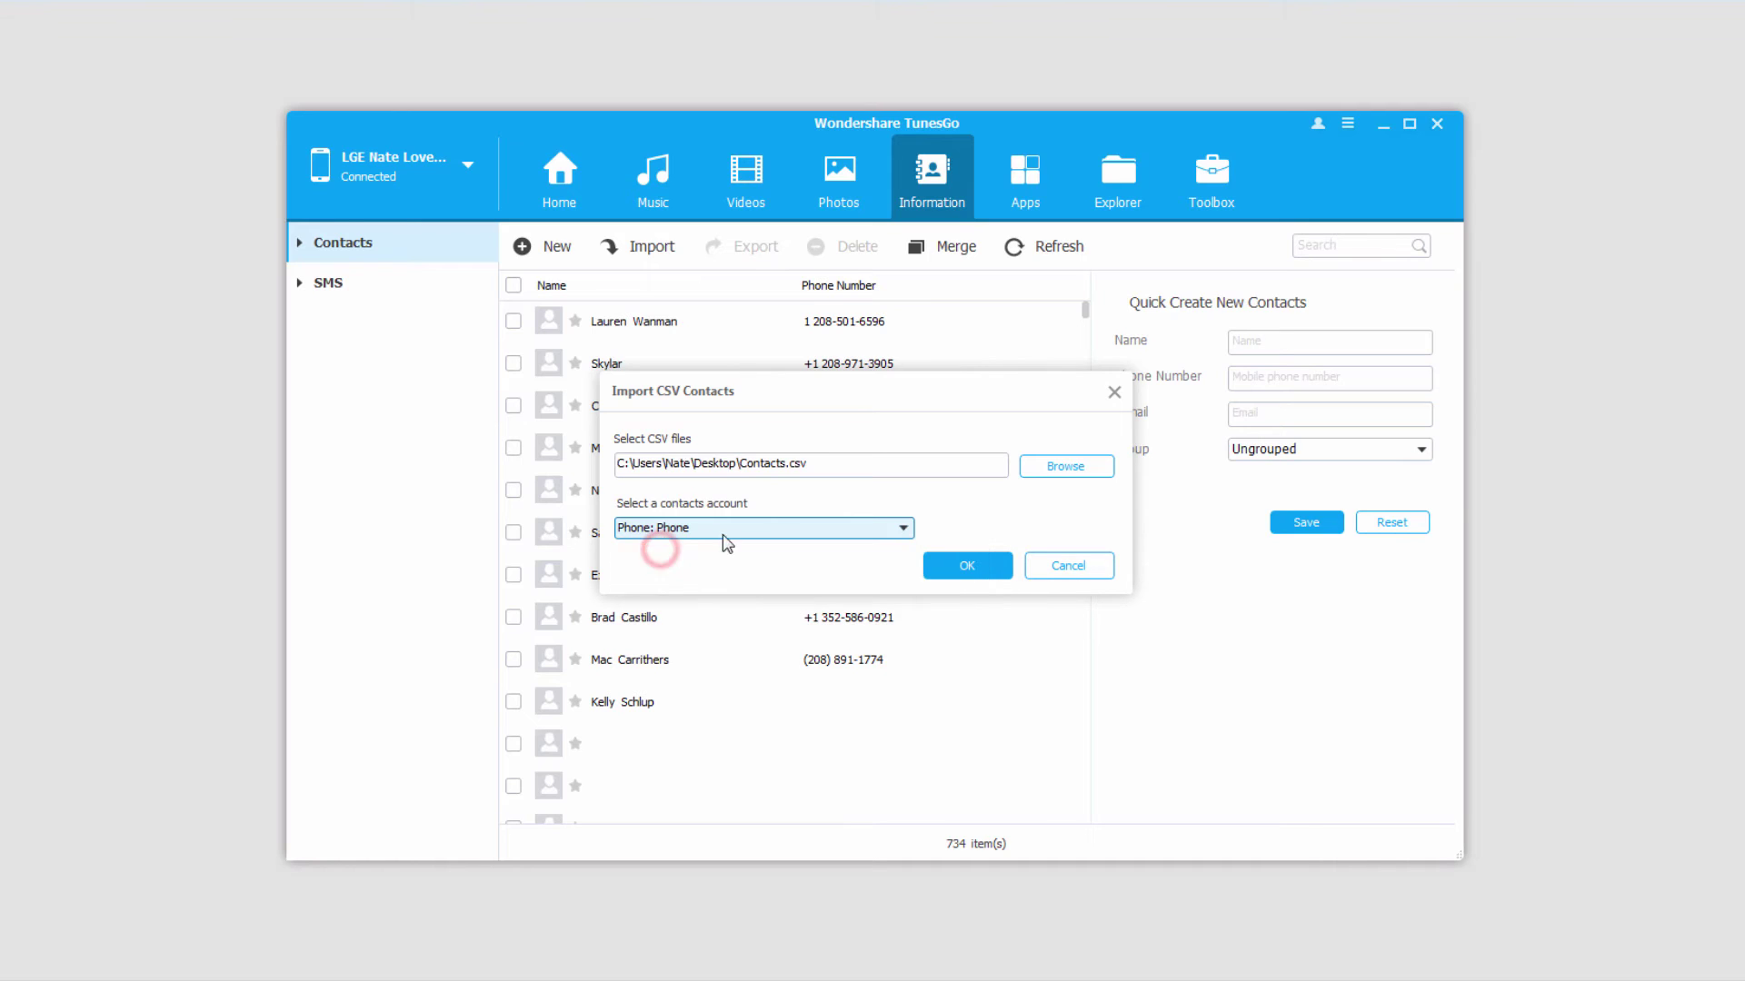
- Run the import so the phone lists 139 contacts, then show the import sources again
left_click(985, 566)
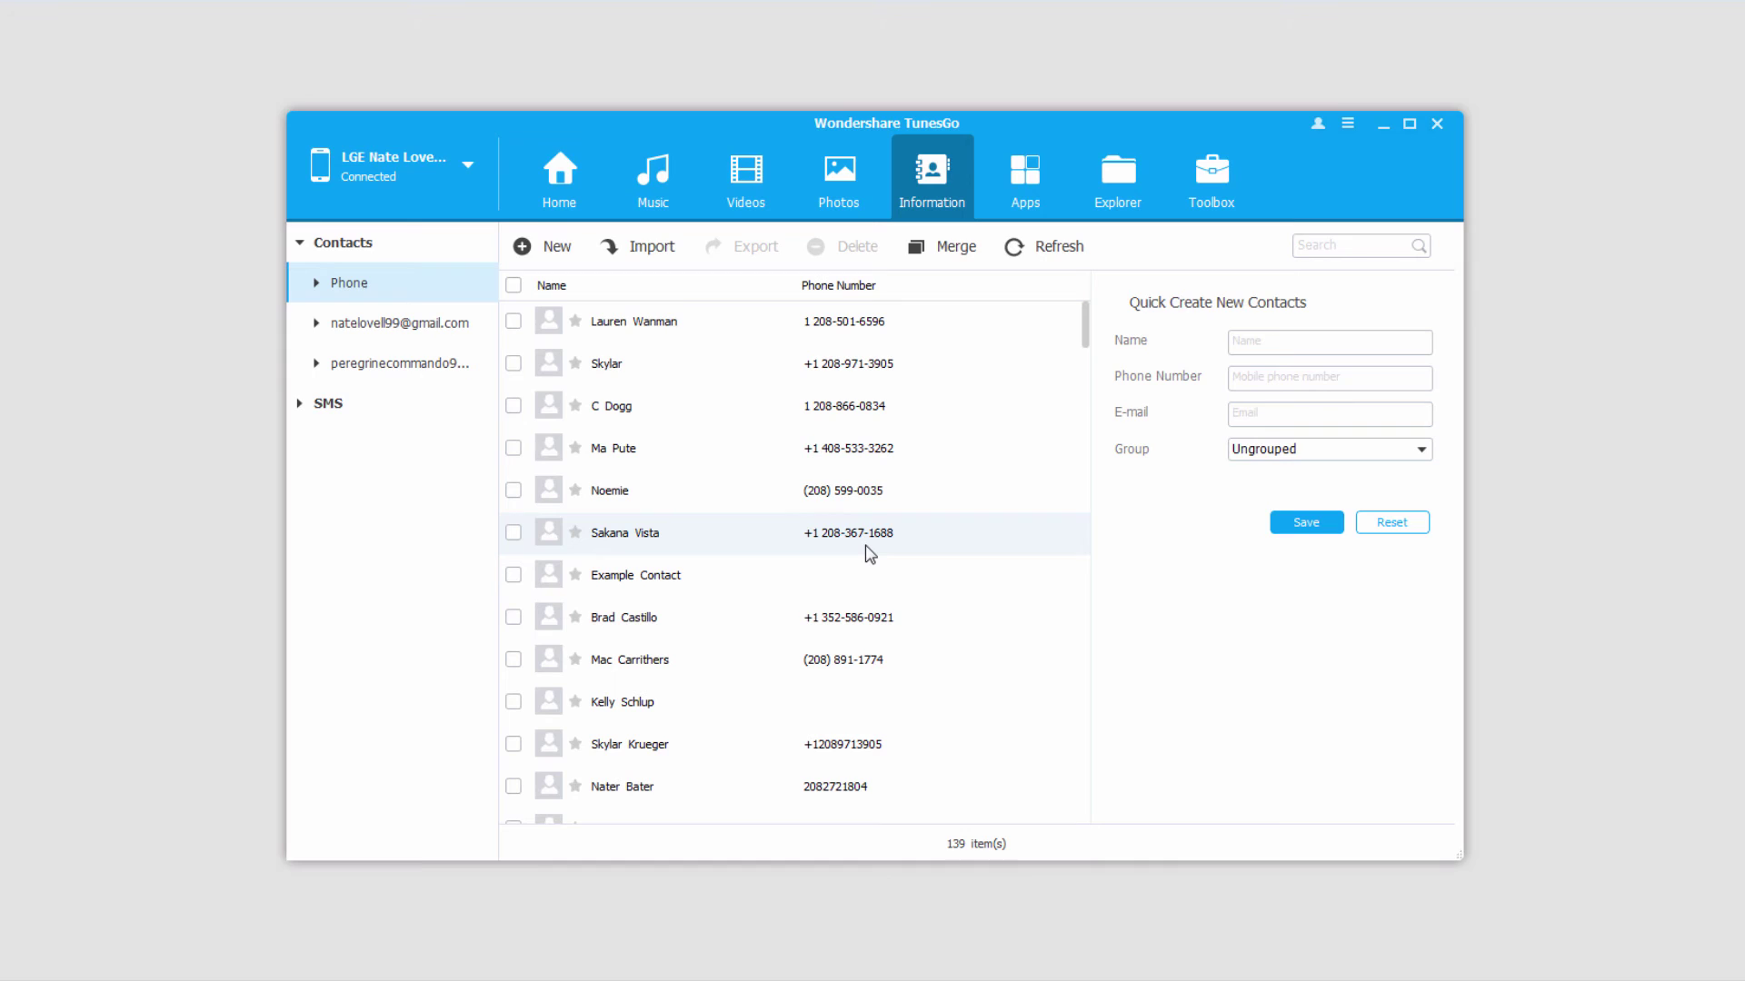
left_click(654, 248)
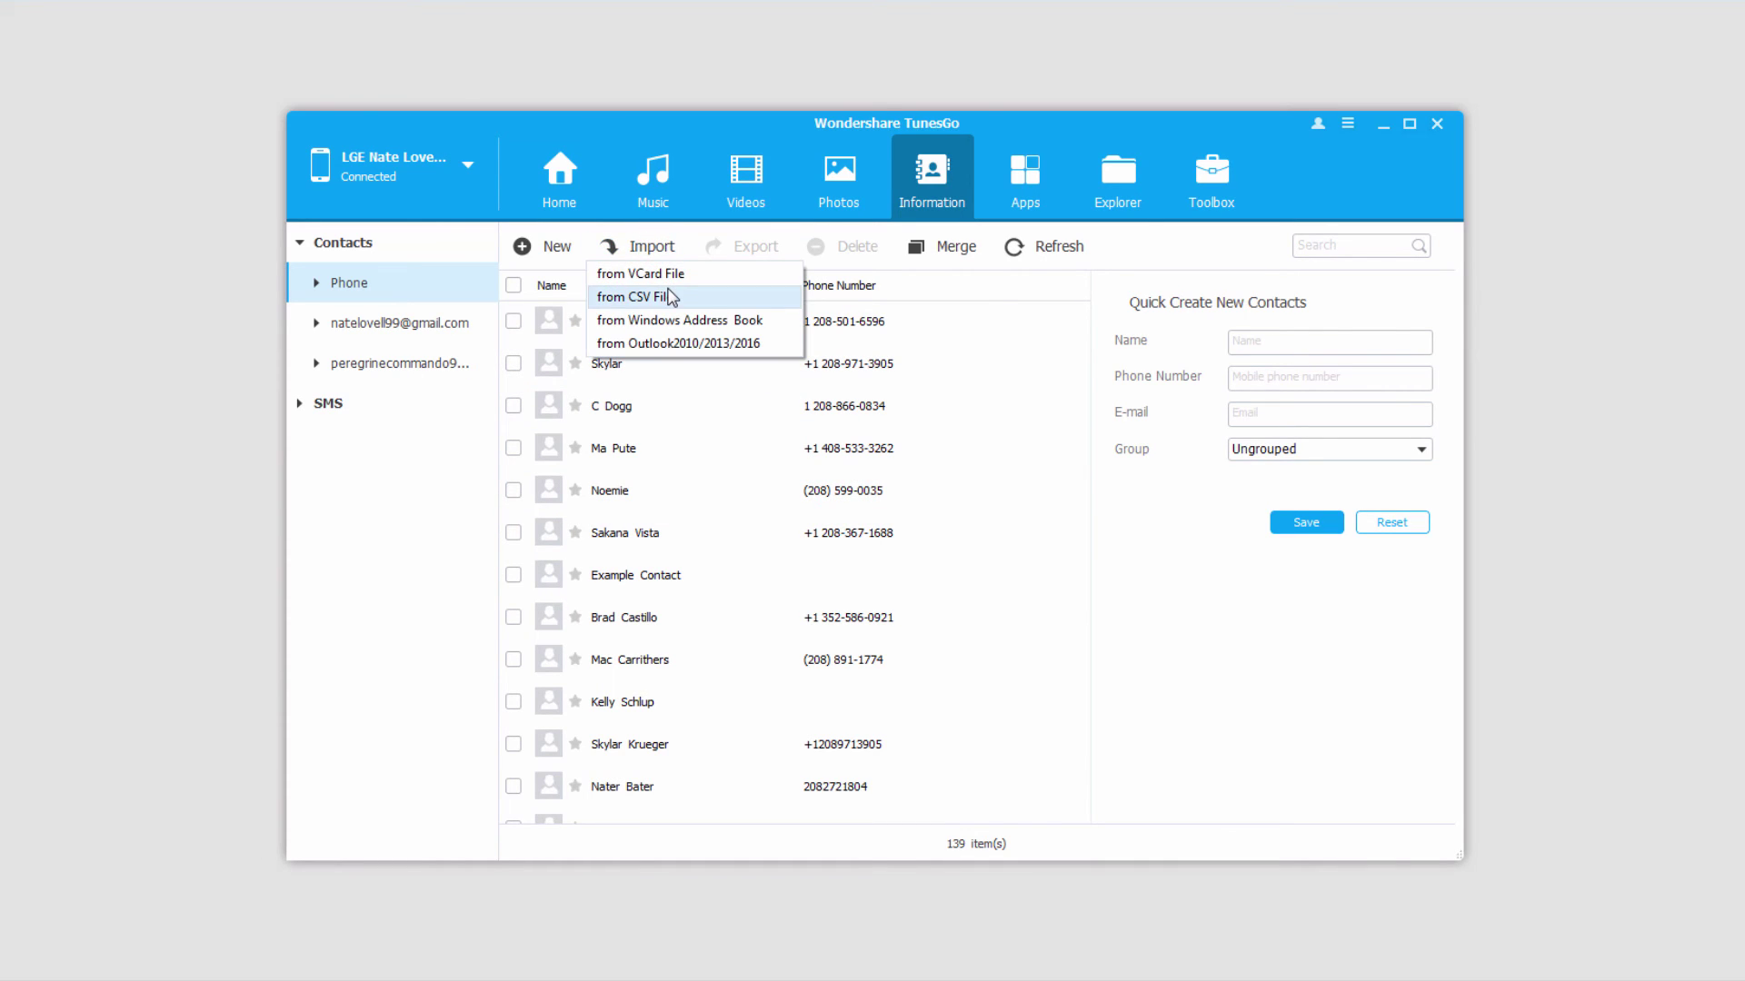